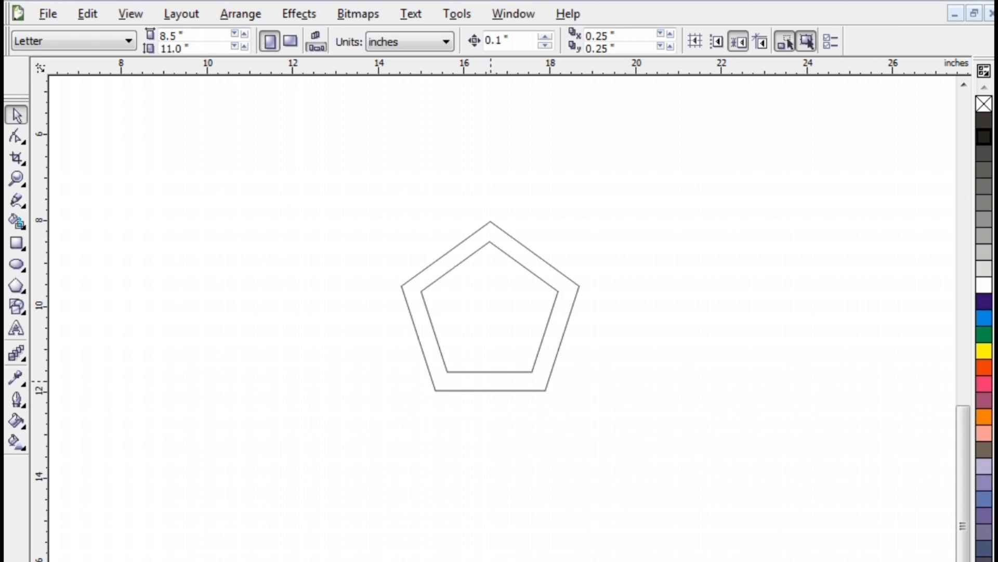
Fill the outer pentagon with orange and the inner pentagon with black
left_click(984, 416)
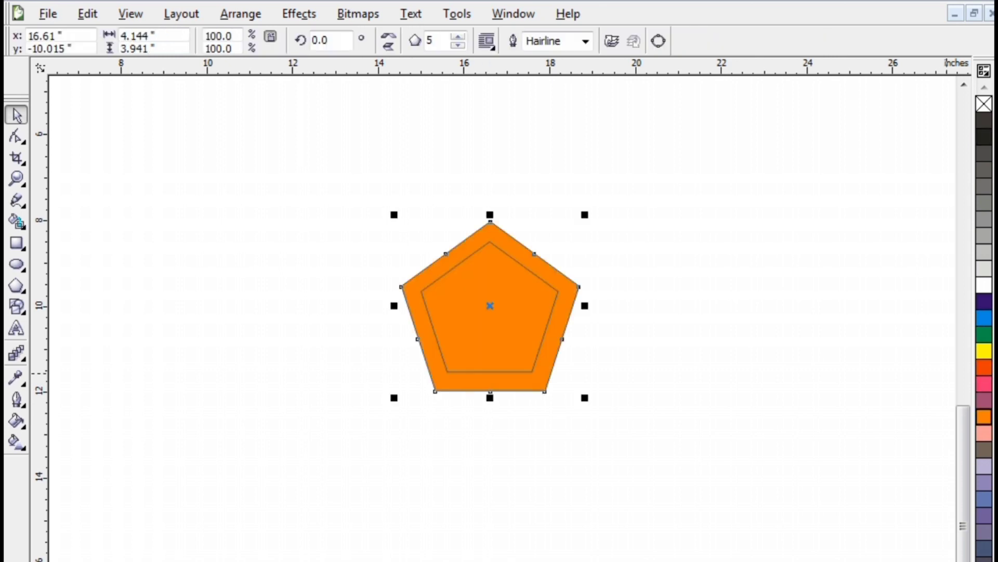
left_click(711, 357)
left_click(502, 343)
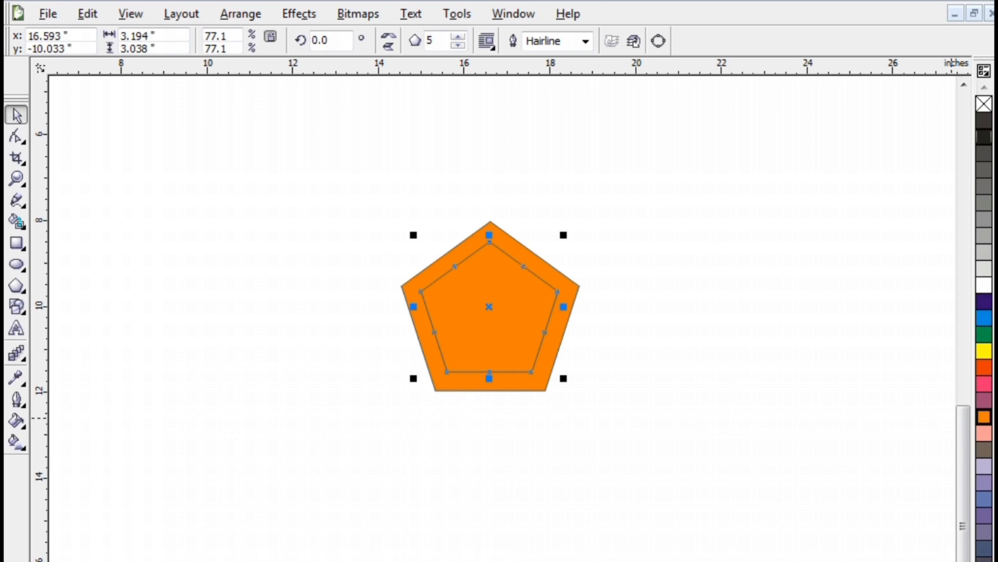
left_click(984, 136)
left_click(723, 269)
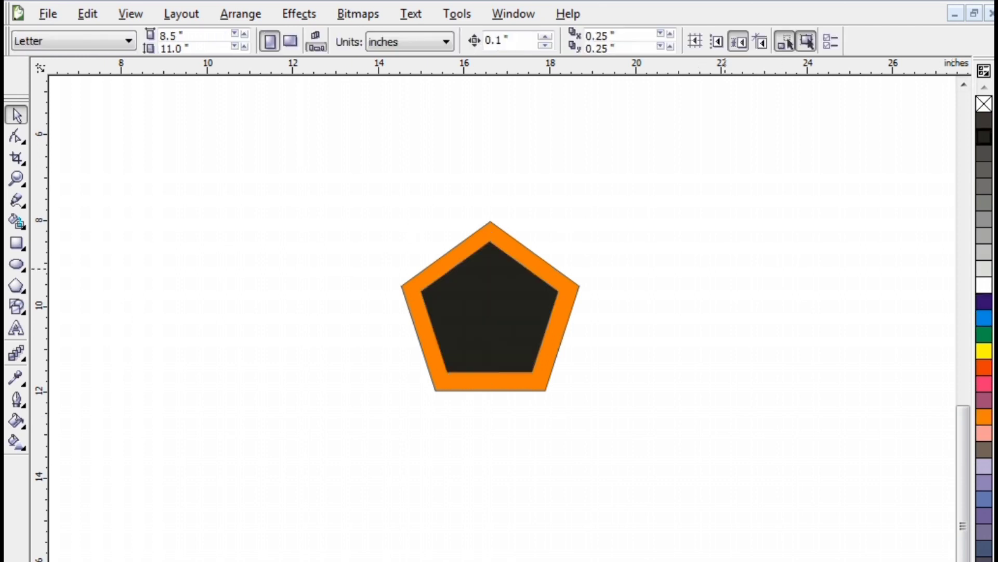
Group the orange and black pentagons together
left_click_drag(358, 165, 624, 490)
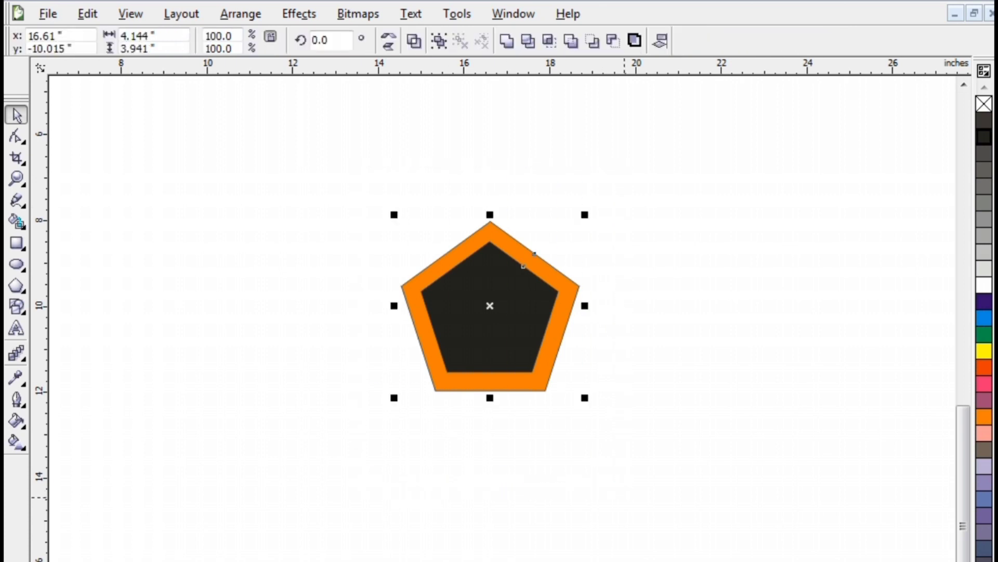
key("ctrl+g")
left_click(624, 497)
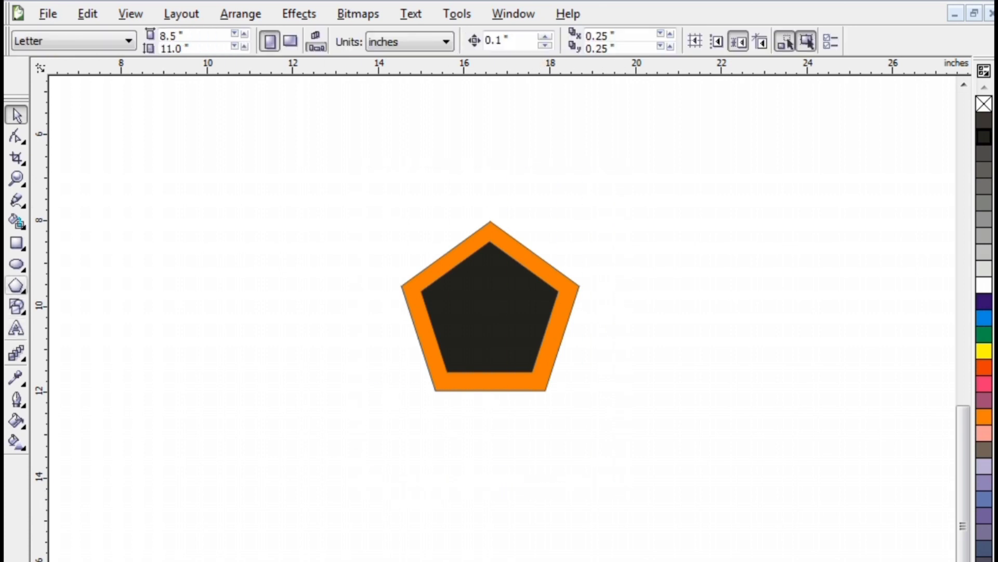
Draw a five-pointed star about 4.47 by 4.25 inches, overlapping the pentagon's lower-left area
left_click(16, 285)
left_click(76, 294)
left_click_drag(304, 365, 502, 552)
key("space")
left_click_drag(403, 466, 394, 426)
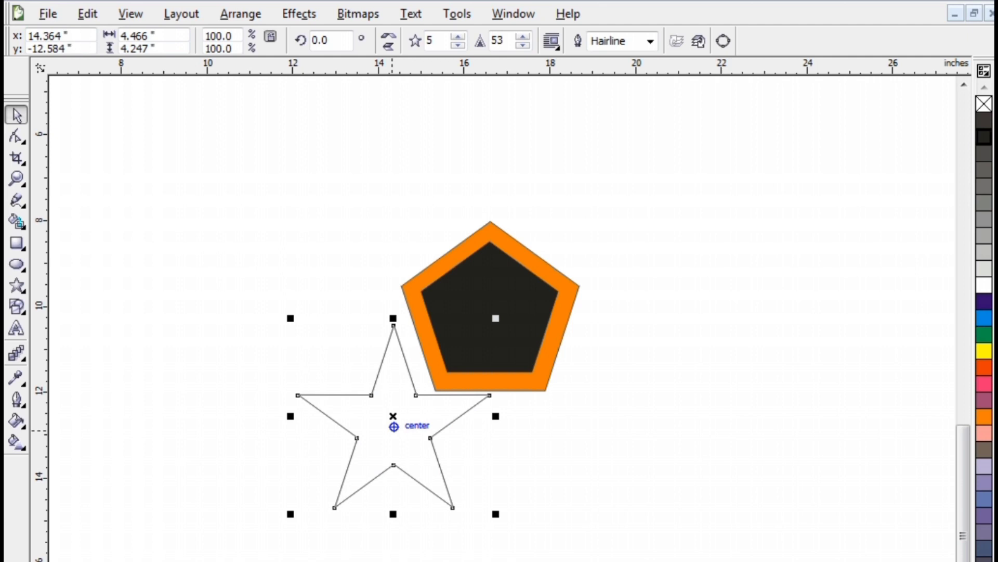
key("ctrl+b")
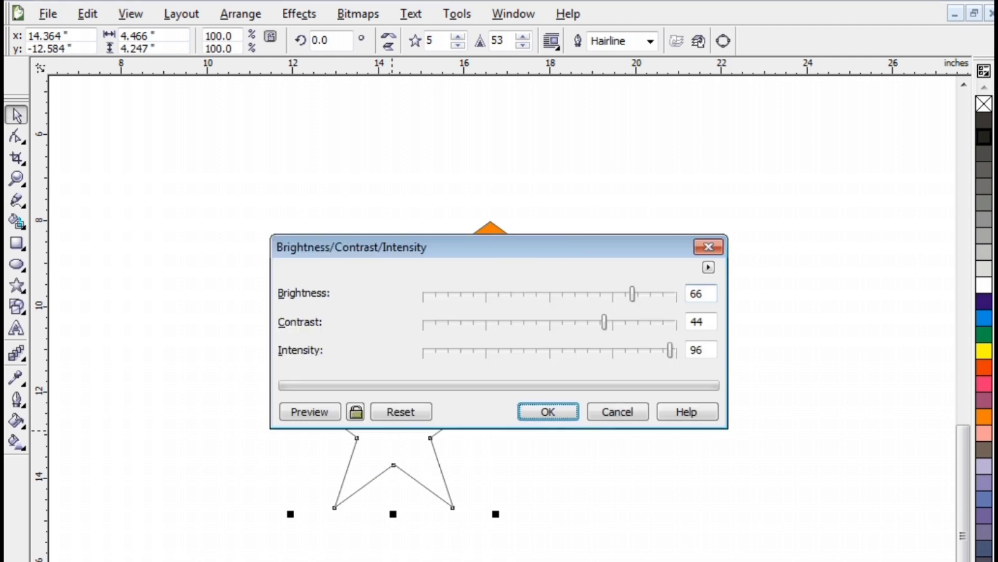
left_click(709, 247)
Create a duplicate star scaled to about 75.9% inside the original and move both stars to the right of the pentagon
key("ctrl+v")
left_click_drag(393, 416, 434, 442)
left_click_drag(331, 344, 370, 394)
left_click_drag(458, 464, 393, 418)
left_click_drag(267, 283, 759, 429)
left_click(781, 432)
left_click(760, 432)
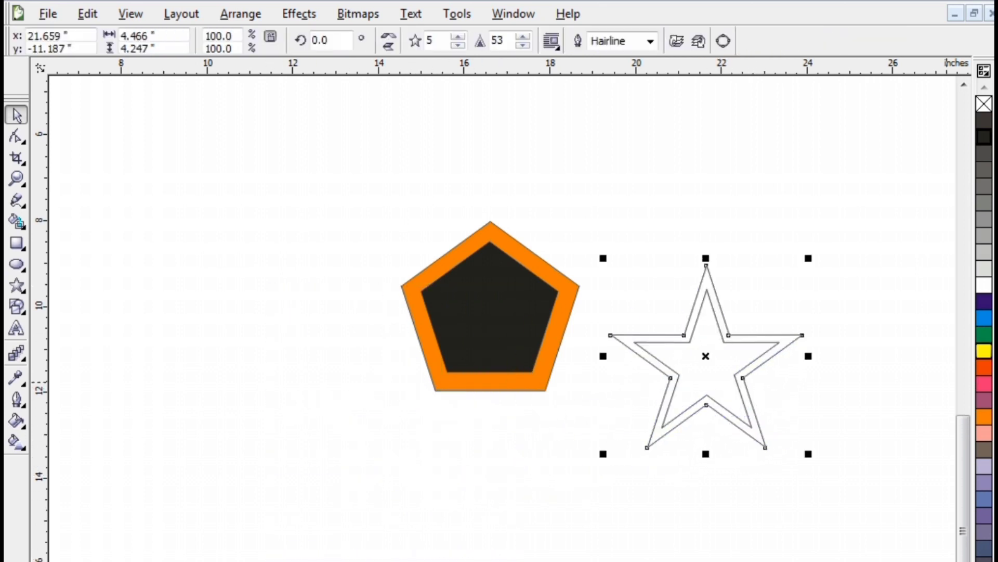
Fill the outer star with yellow and the inner star with black
left_click(984, 351)
left_click(837, 365)
left_click(756, 359)
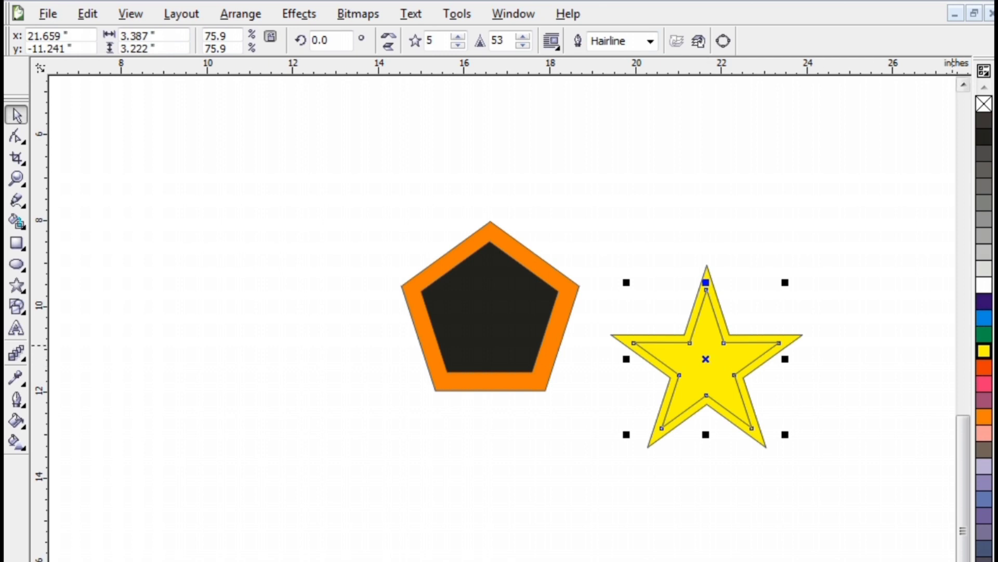
left_click(984, 137)
left_click_drag(860, 215, 608, 495)
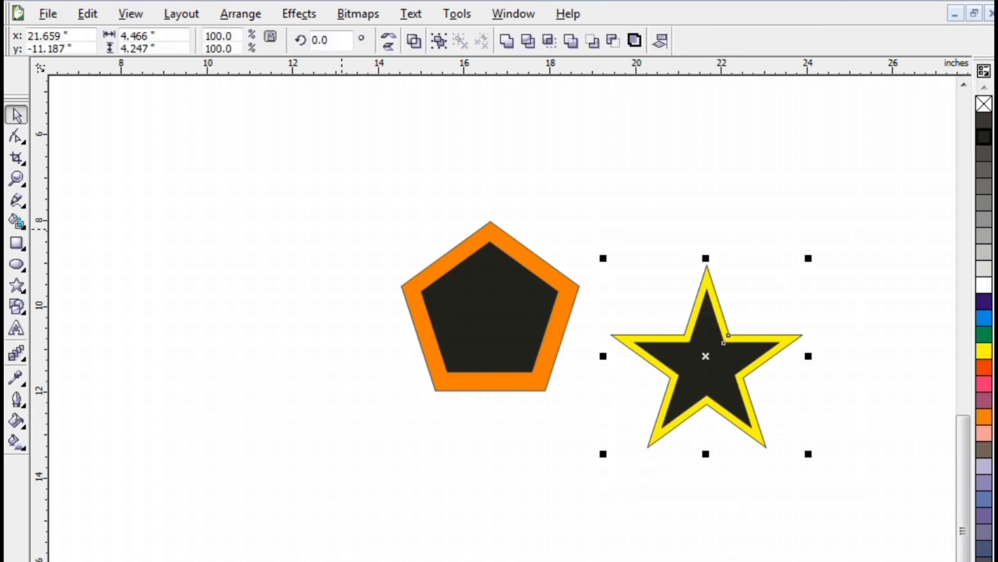
Flip the pentagon group vertically and place both stars on top of it
left_click(499, 312)
left_click(389, 46)
left_click_drag(613, 234, 878, 469)
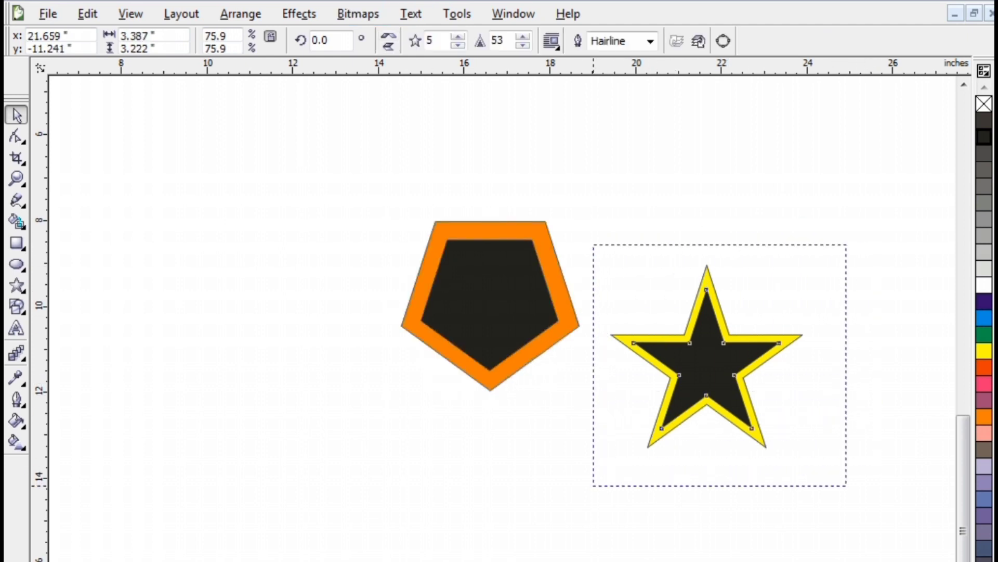
left_click_drag(724, 342, 503, 284)
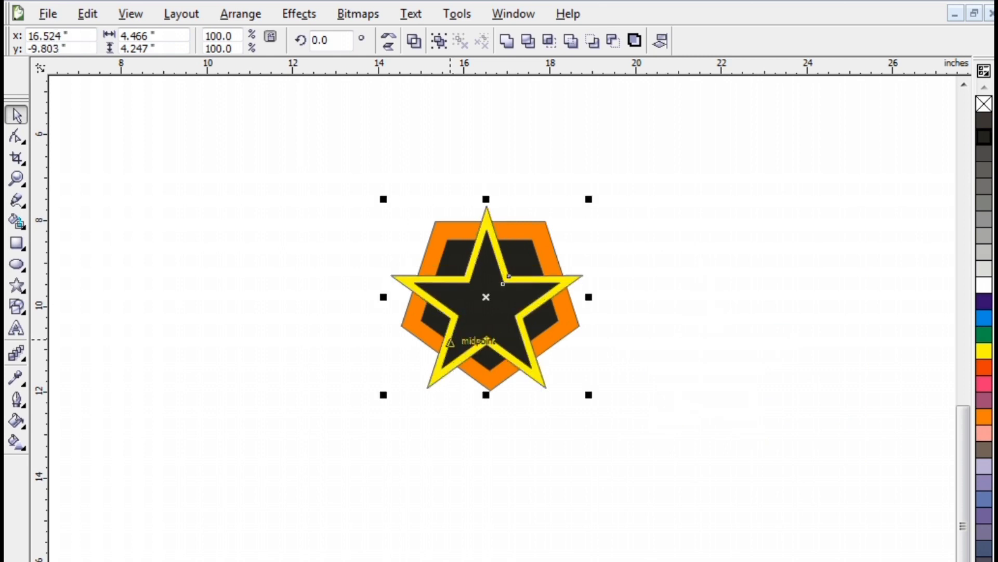
Group the stars with the pentagons and shift the whole emblem slightly down
left_click(341, 349)
left_click(501, 312)
left_click_drag(318, 182, 589, 426)
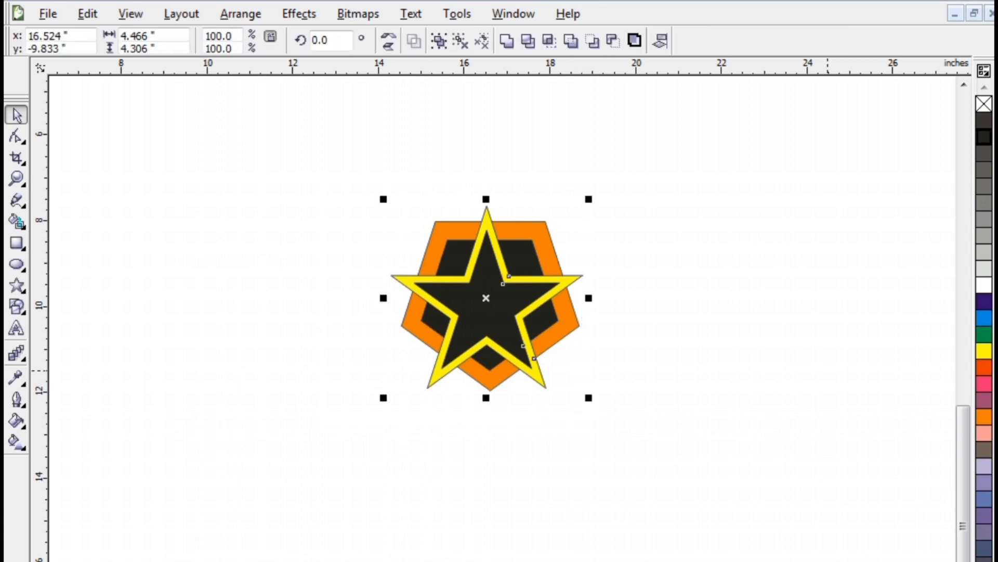
left_click_drag(521, 337, 523, 354)
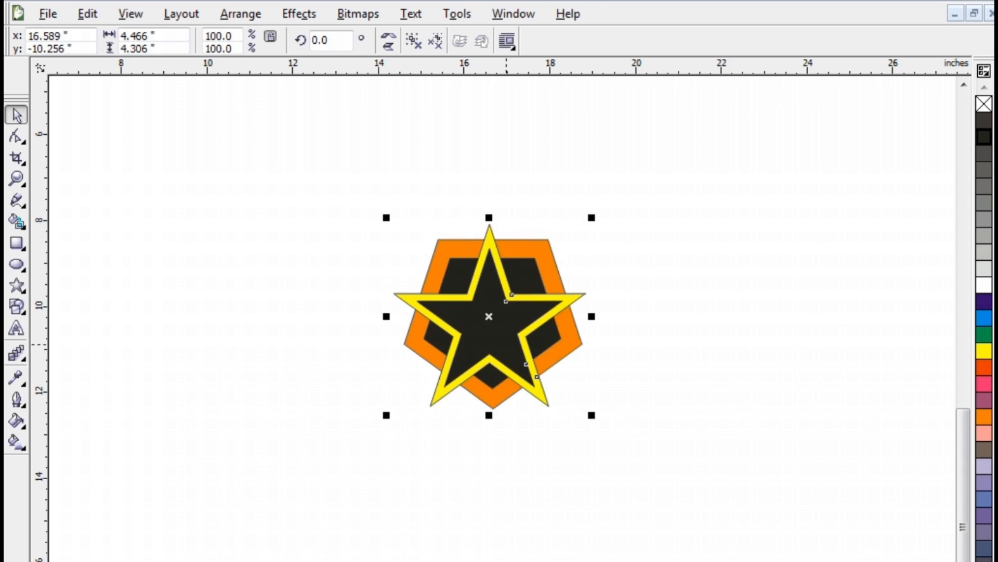
key("Escape")
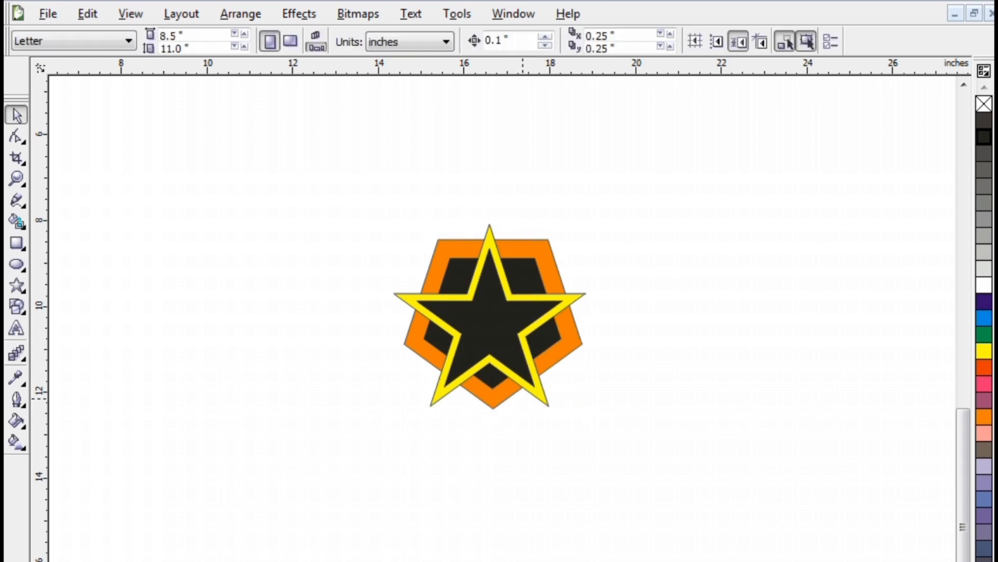
Ungroup the emblem and move the pentagon away to the lower right of the star
left_click(561, 356)
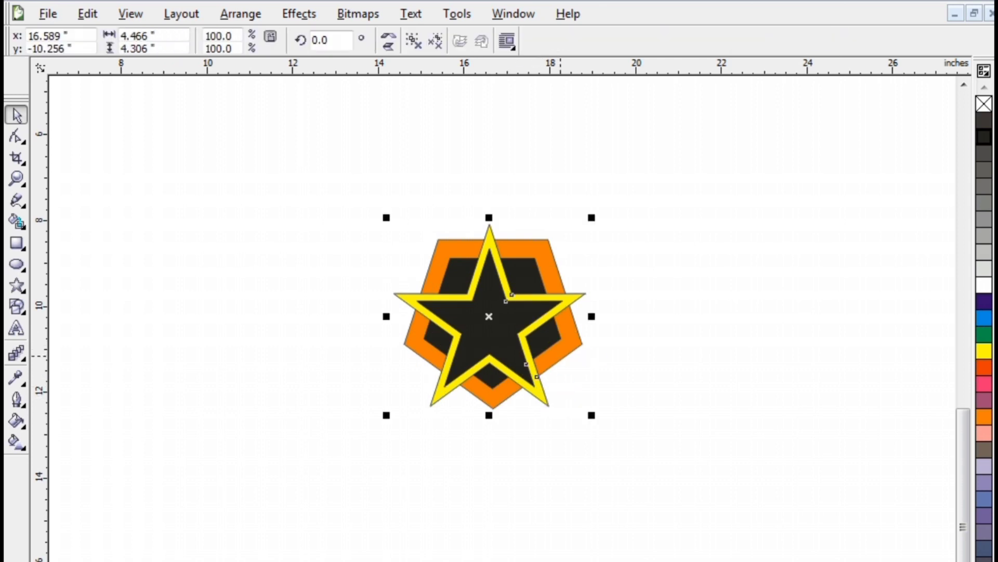
right_click(560, 356)
left_click(569, 380)
left_click_drag(561, 374, 705, 543)
left_click(546, 393)
key("Escape")
Move the pentagon back behind the star and nudge both until the star sits centred over it
left_click_drag(432, 497, 367, 482)
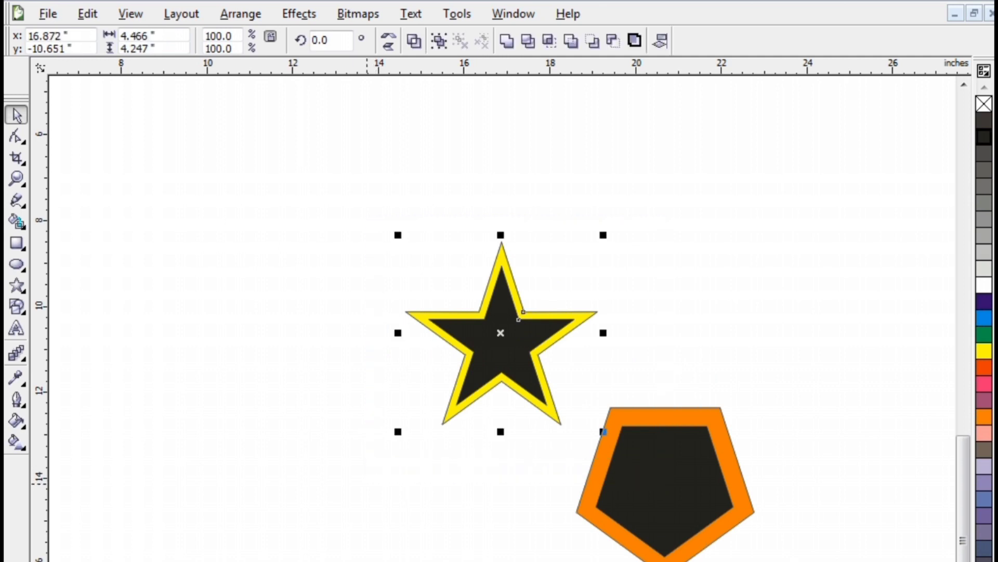
left_click_drag(650, 488, 487, 359)
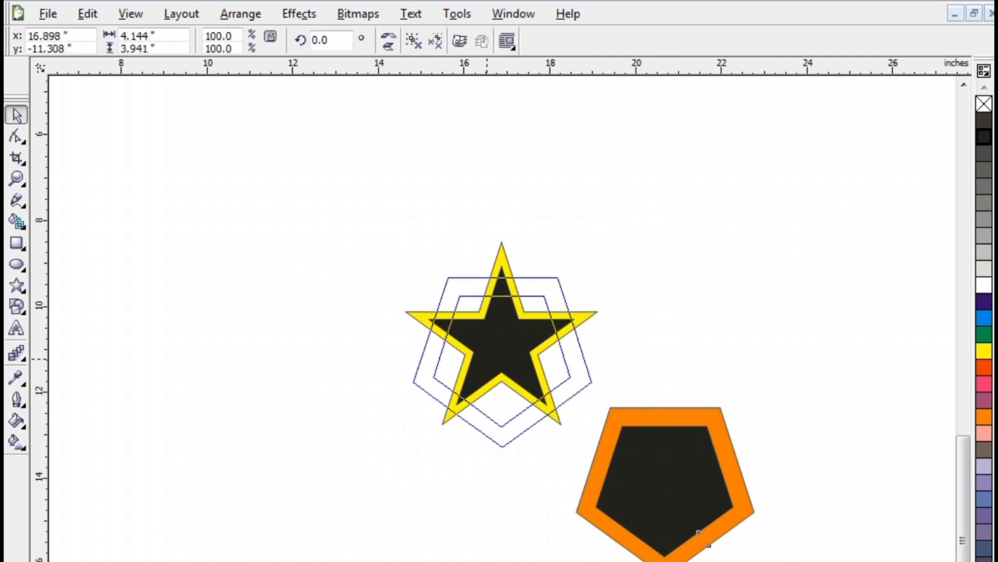
left_click_drag(699, 531, 536, 400)
left_click_drag(488, 358, 488, 365)
left_click_drag(522, 314, 525, 321)
left_click(347, 390)
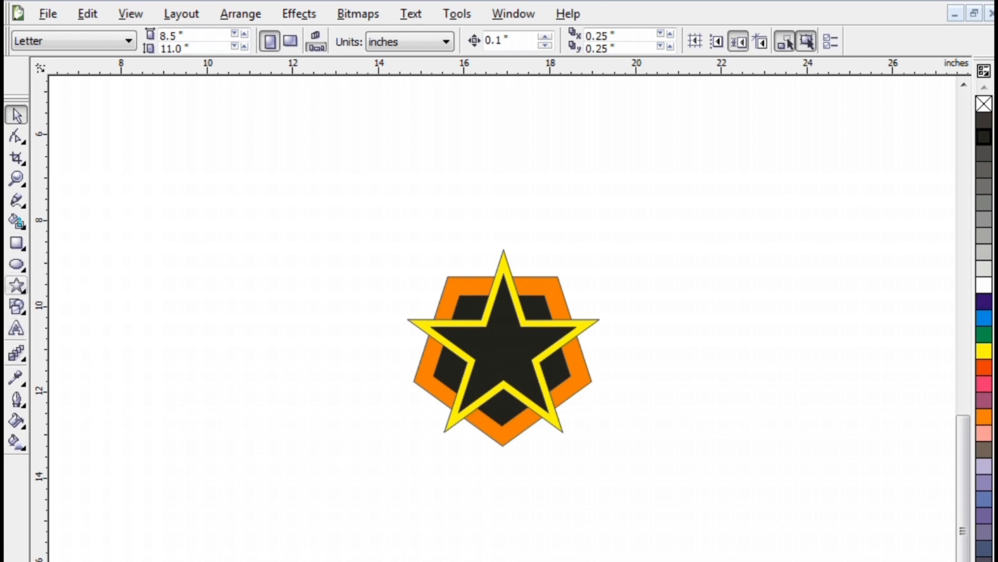
Draw a closed triangular facet joining the inner star's top point, centre and upper-left inner corner, and fill it with green
left_click(17, 201)
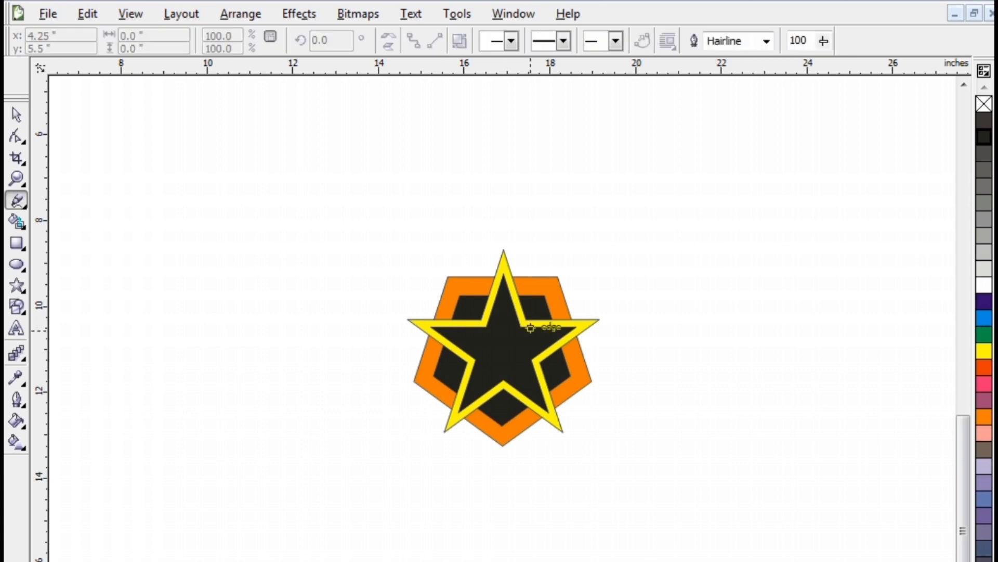
left_click(502, 277)
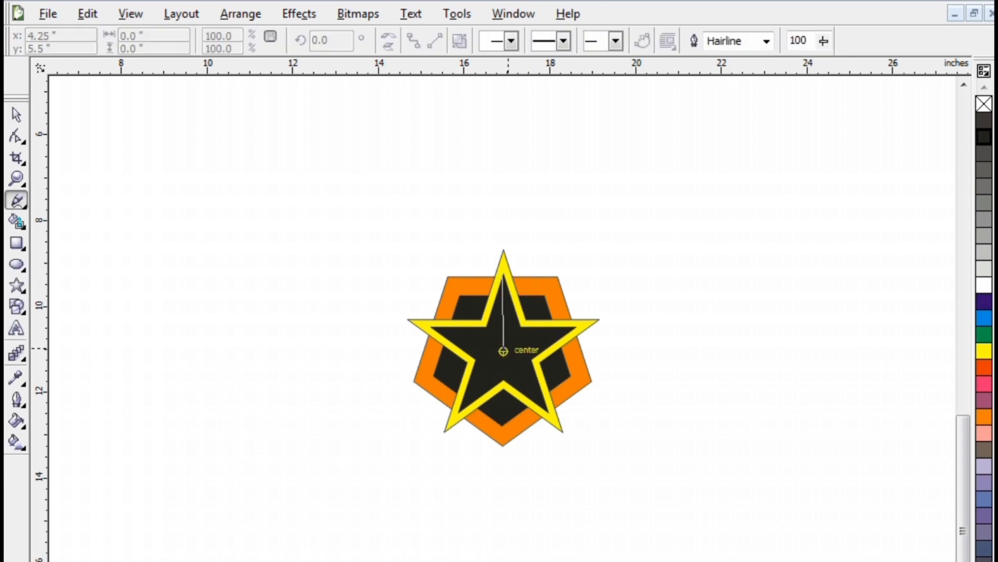
left_click(503, 351)
left_click(503, 350)
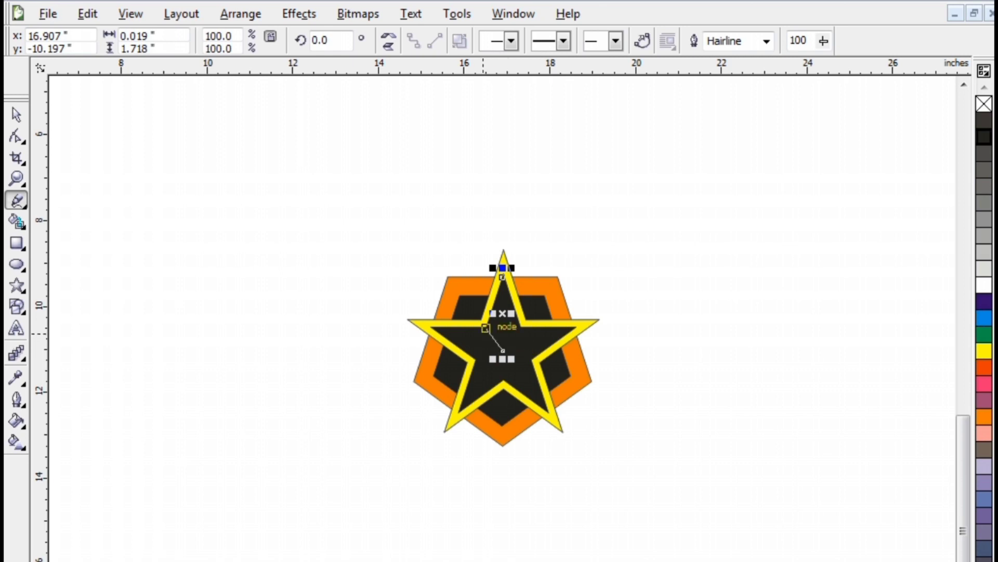
left_click(486, 327)
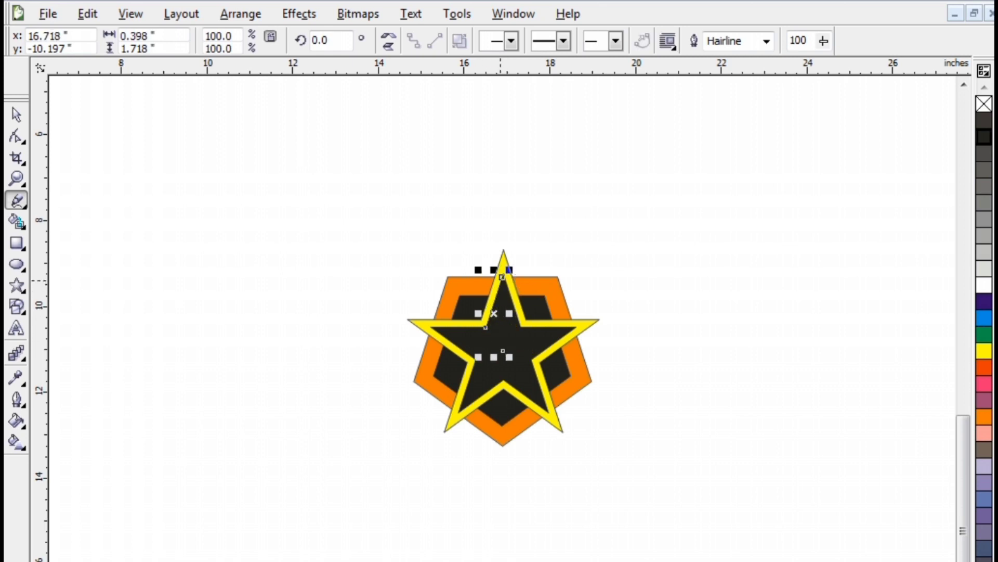
left_click(16, 114)
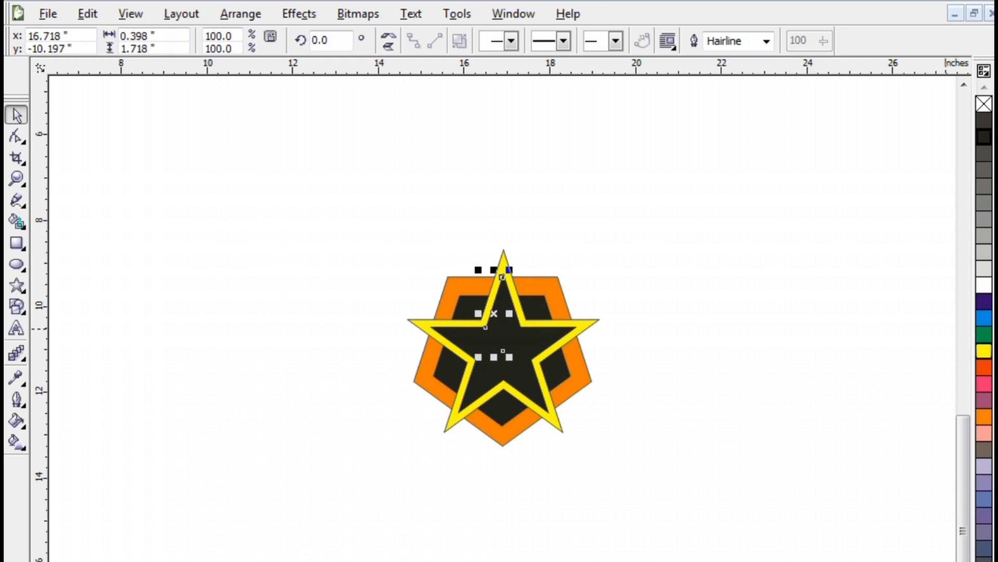
left_click(983, 335)
left_click(689, 334)
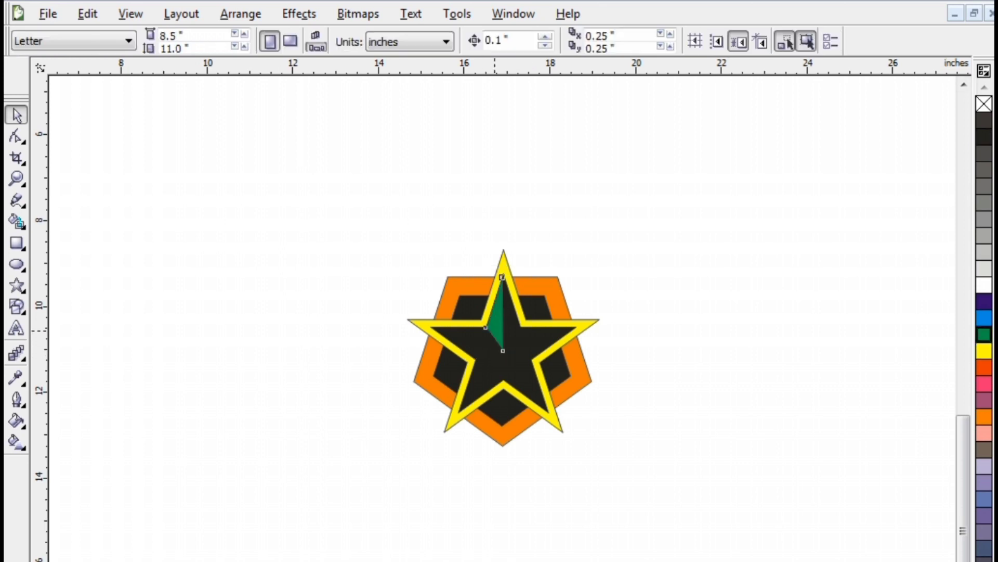
Duplicate the green facet twice, placing one copy to the right of the emblem and one below the star's centre
left_click(486, 327)
left_click_drag(498, 327, 661, 385)
right_click(662, 384)
left_click(497, 325)
left_click_drag(504, 326, 503, 389)
right_click(644, 406)
Flip the lower green facet vertically and rotate it to about 40.9° so it lies in the star's lower-right arm
left_click(497, 380)
left_click(389, 47)
left_click_drag(479, 335, 502, 375)
key("Escape")
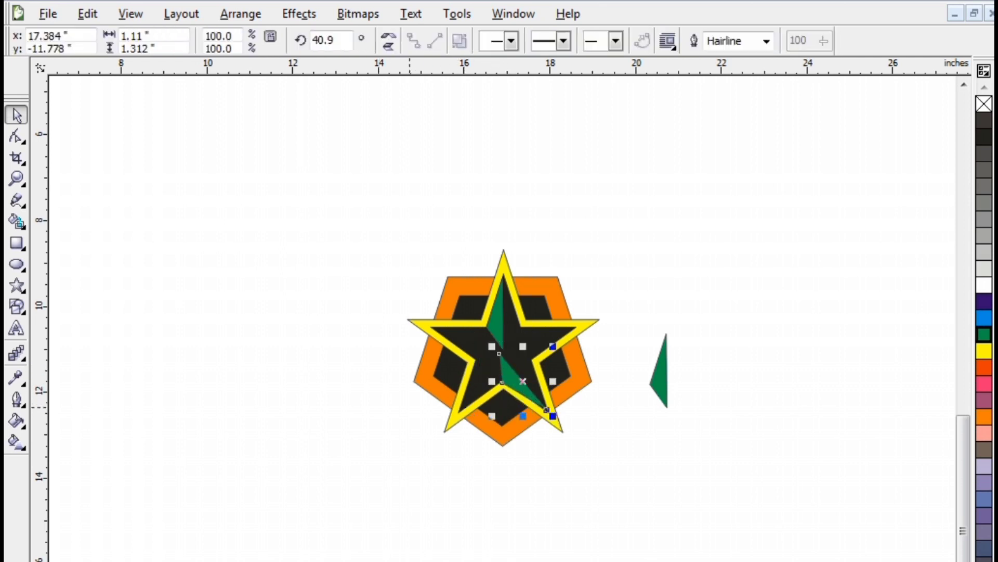
key("Escape")
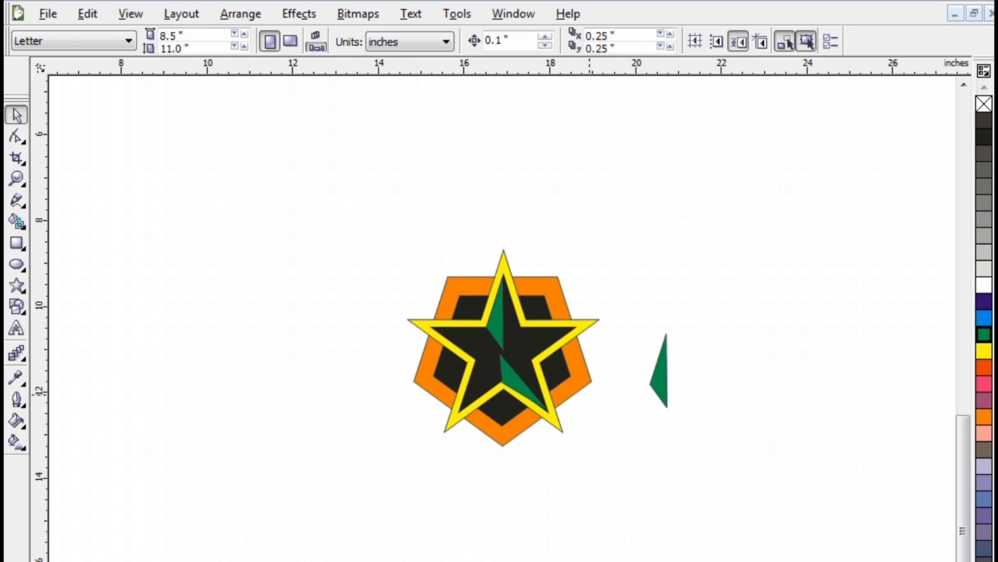
Rotate the spare green facet beside the emblem to about 116.1° and mirror it vertically and horizontally
left_click_drag(665, 367, 659, 373)
left_click(660, 373)
mouse_move(669, 332)
left_mouse_down()
mouse_move(611, 350)
mouse_move(604, 382)
left_mouse_up()
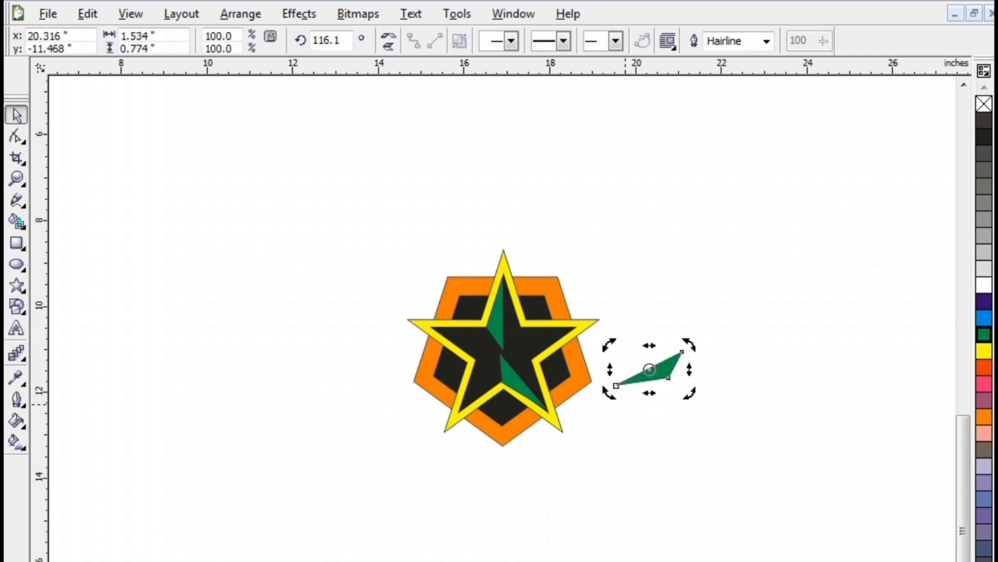
left_click(389, 46)
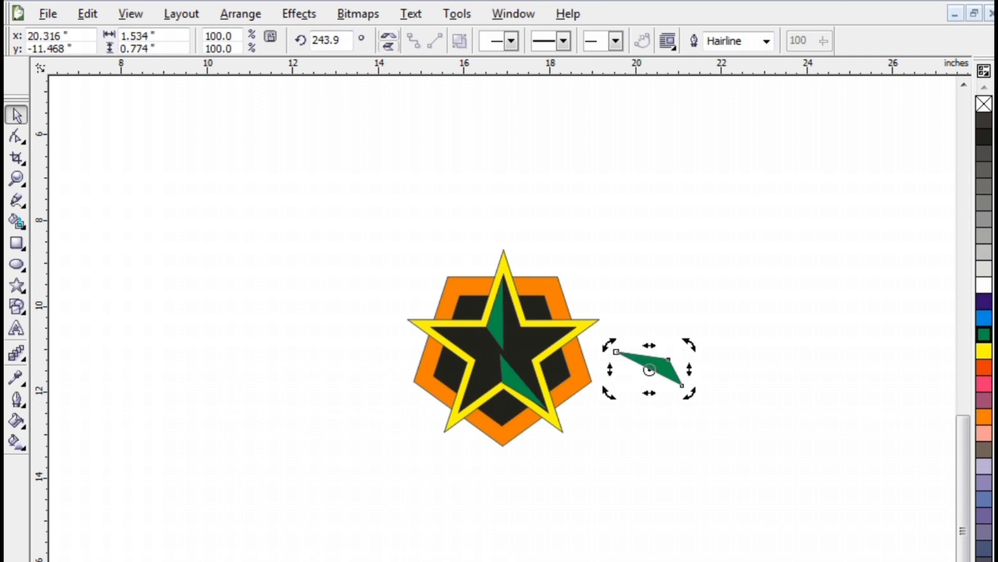
left_click(389, 35)
left_click(471, 144)
Move the spare green facet into the star's right arm and rotate it to about 292.3°
left_click_drag(631, 376, 518, 353)
left_click(523, 347)
mouse_move(573, 317)
left_mouse_down()
mouse_move(598, 319)
mouse_move(581, 319)
left_mouse_up()
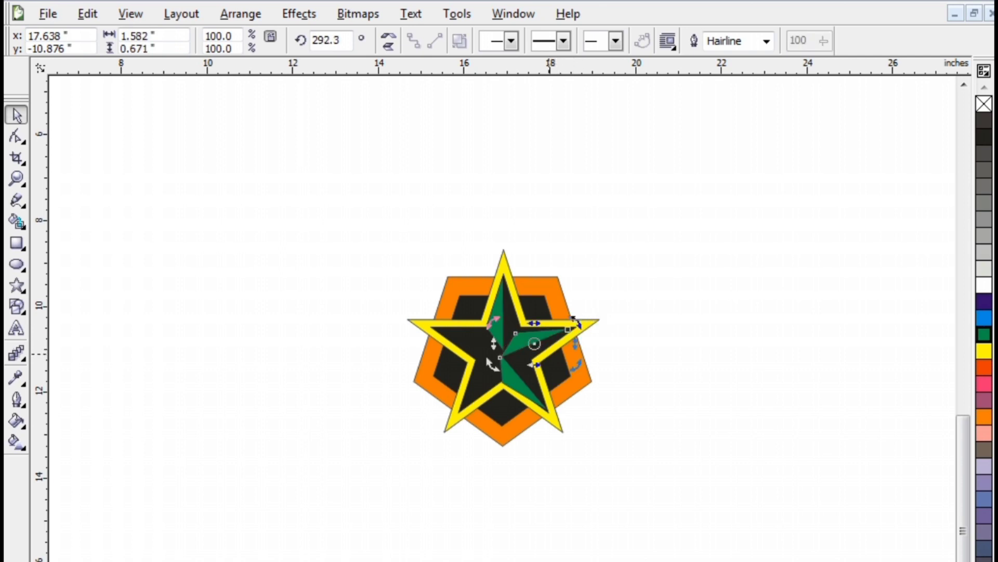
Adjust the right-arm facet's rotation to about 289.6° and position it against the inner star's upper edge
scroll(528, 310, "up", 1)
scroll(528, 310, "up", 1)
key("Escape")
left_click_drag(541, 396, 573, 390)
mouse_move(728, 327)
left_mouse_down()
mouse_move(734, 342)
mouse_move(731, 327)
left_mouse_up()
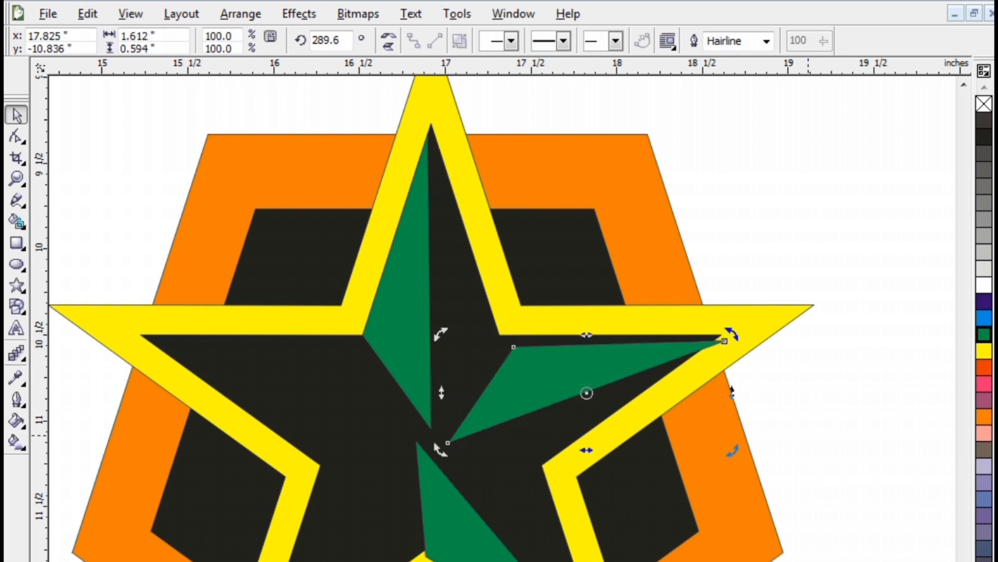
left_click(731, 390)
mouse_move(618, 342)
left_mouse_down()
mouse_move(593, 344)
mouse_move(624, 342)
mouse_move(613, 337)
left_mouse_up()
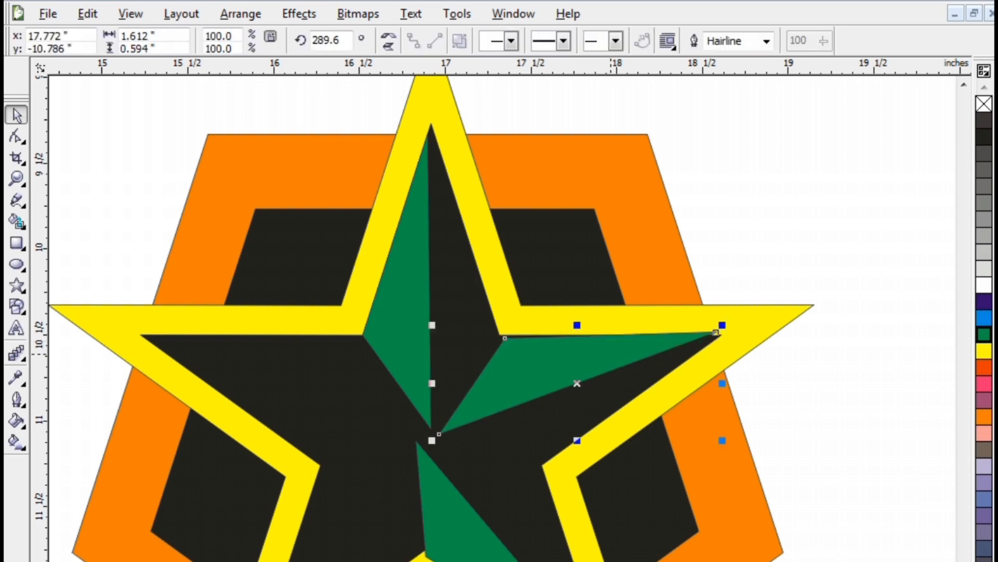
Reshape the right-arm facet by moving its nodes to the star's upper-right inner corner and centre
left_click(16, 136)
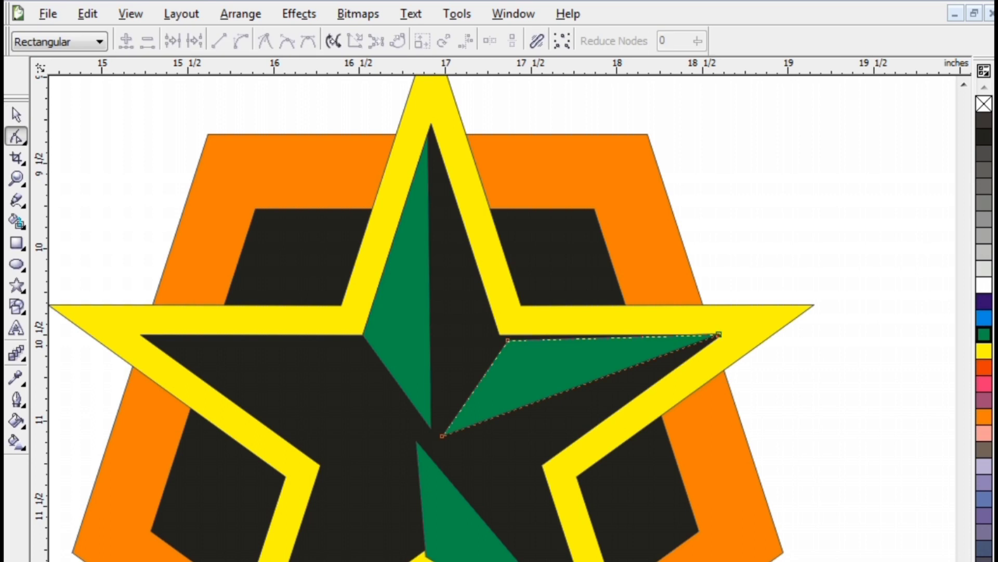
left_click_drag(496, 339, 498, 335)
mouse_move(442, 436)
left_mouse_down()
mouse_move(423, 419)
mouse_move(430, 428)
left_mouse_up()
Reshape the lower-right facet by moving its nodes to the star's centre and the arm's inner tip
left_click(424, 466)
scroll(520, 468, "down", 2)
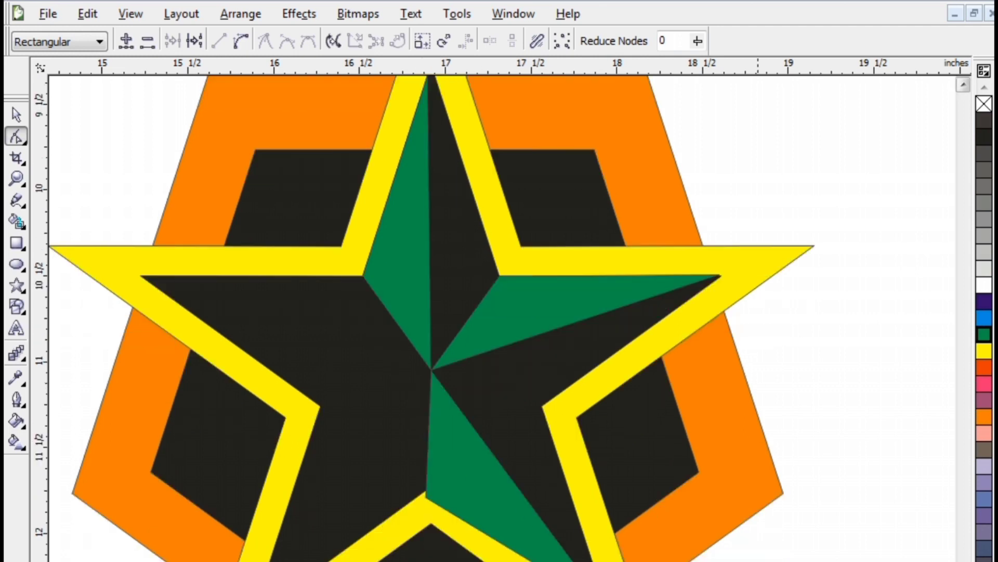
left_click_drag(604, 547, 610, 557)
key("space")
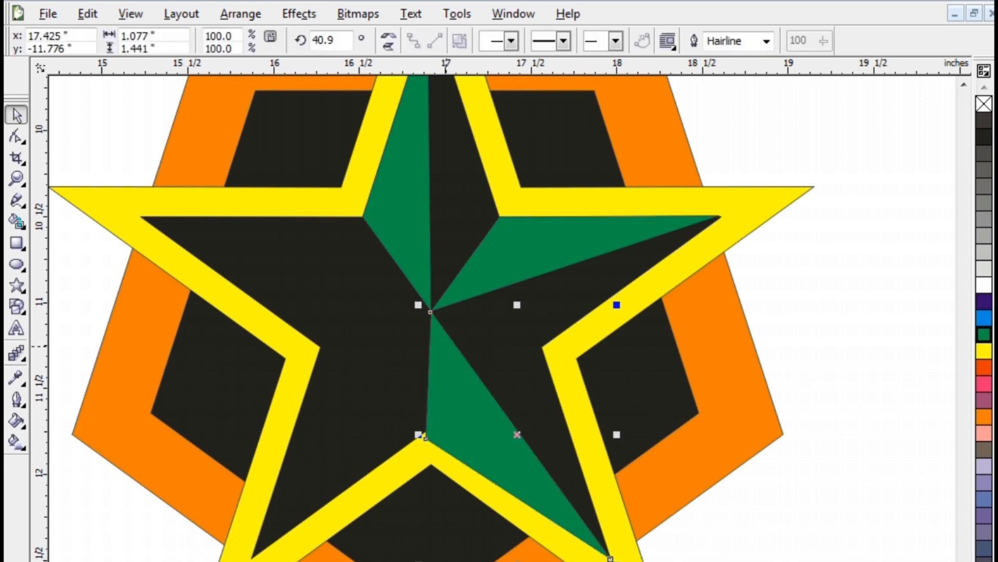
Duplicate the top arm's green facet, rotate the copy to about 71.4° and fit it into the star's left arm
left_click(411, 240)
left_click_drag(411, 241, 358, 419)
right_click(358, 419)
left_click(358, 419)
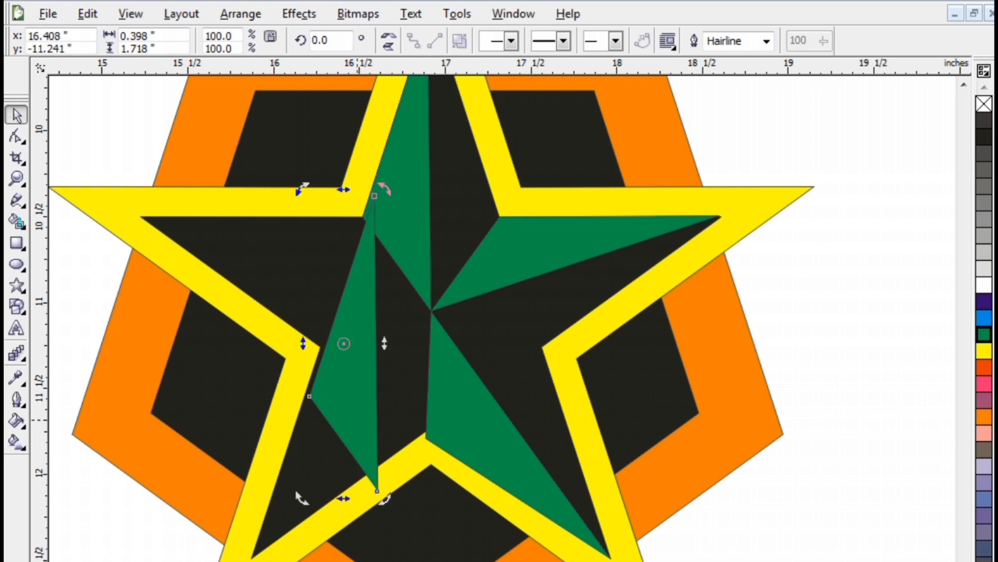
left_click_drag(385, 189, 203, 263)
key("Escape")
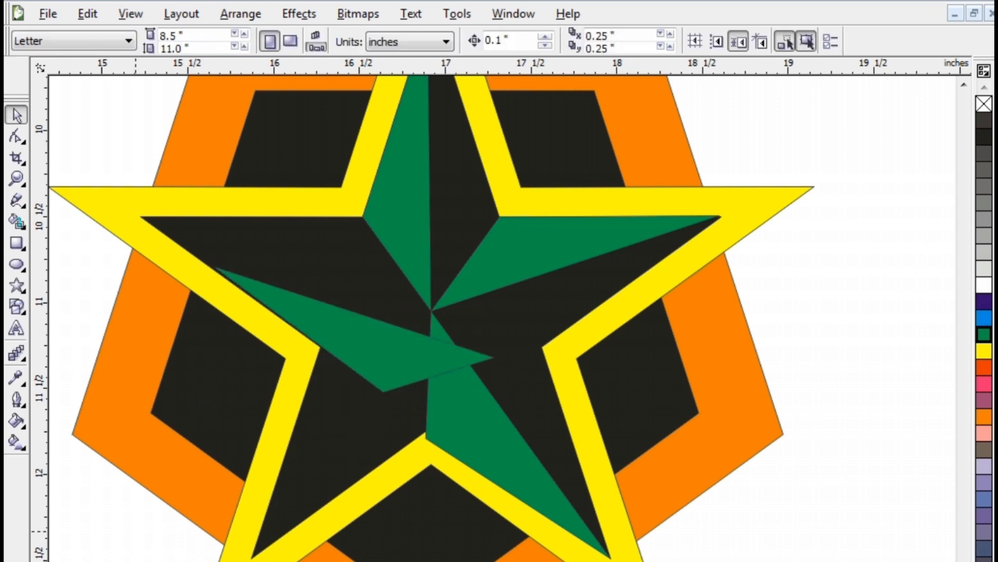
left_click_drag(423, 340, 359, 292)
Reshape the left-arm facet by moving its outer node to the inner star's left tip
key("F10")
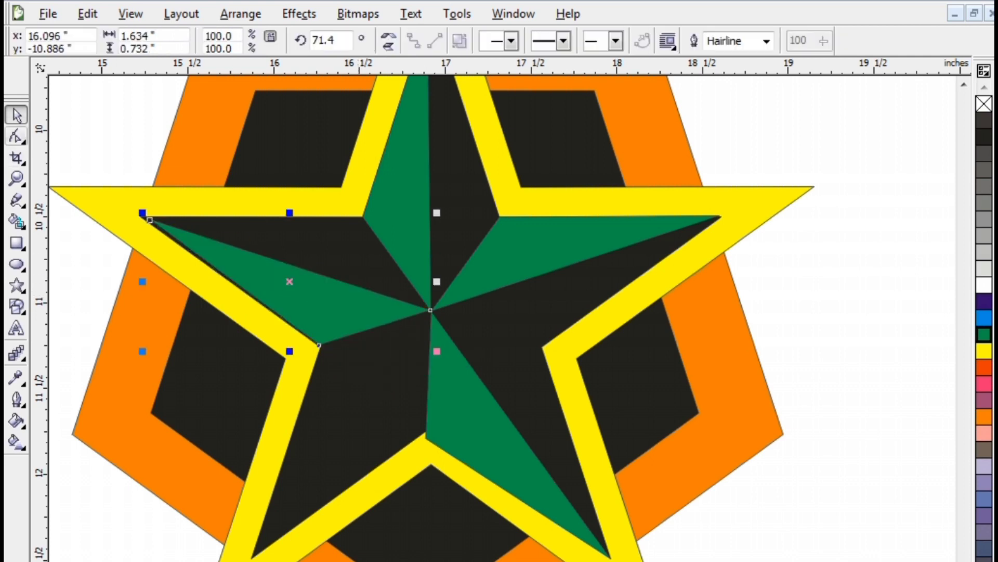
left_click_drag(149, 220, 142, 218)
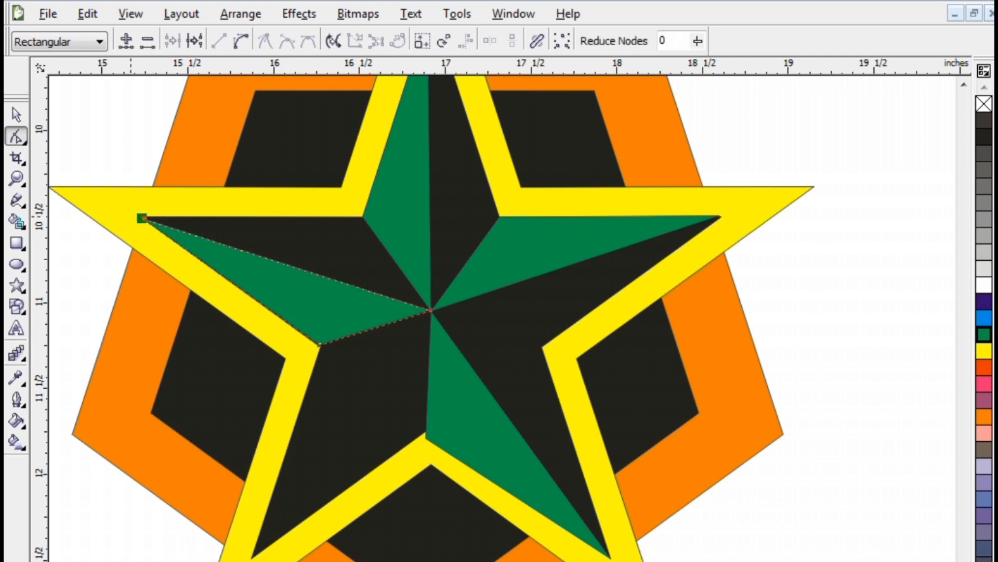
key("space")
key("Escape")
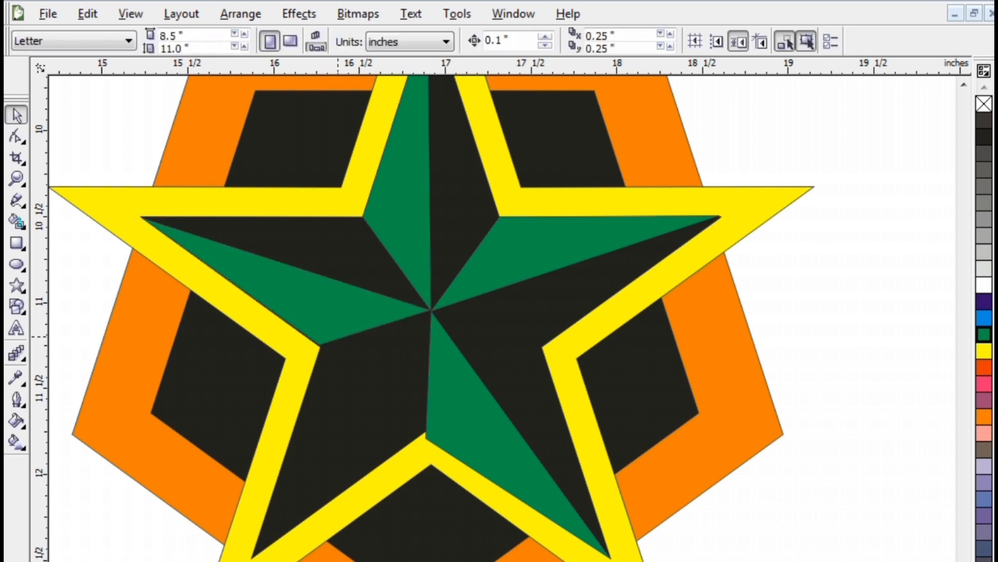
left_click(339, 339)
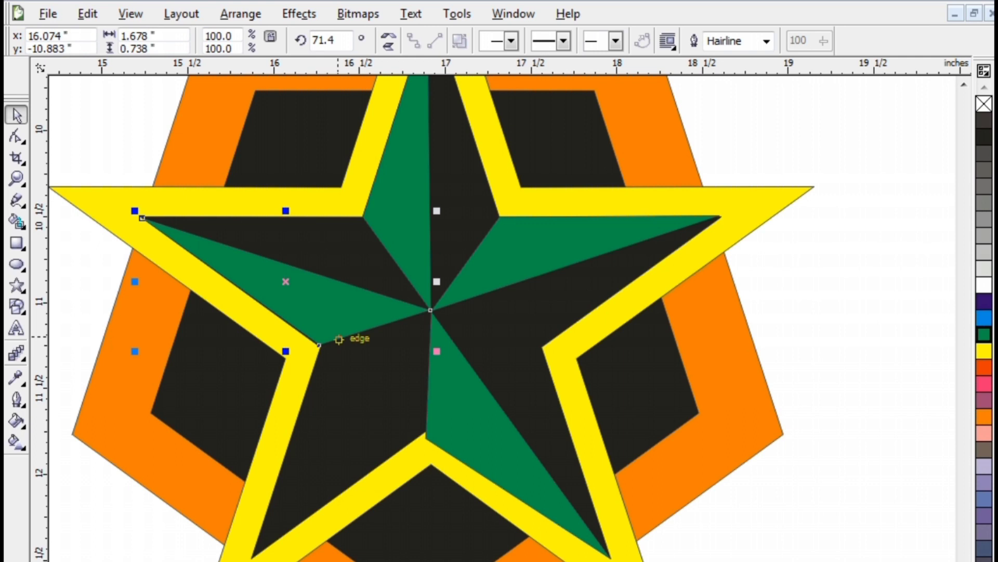
Duplicate the top arm's green facet, flip the copy vertically and place its upper end near the star's centre
left_click(402, 221)
left_click_drag(402, 221, 336, 422)
right_click(336, 423)
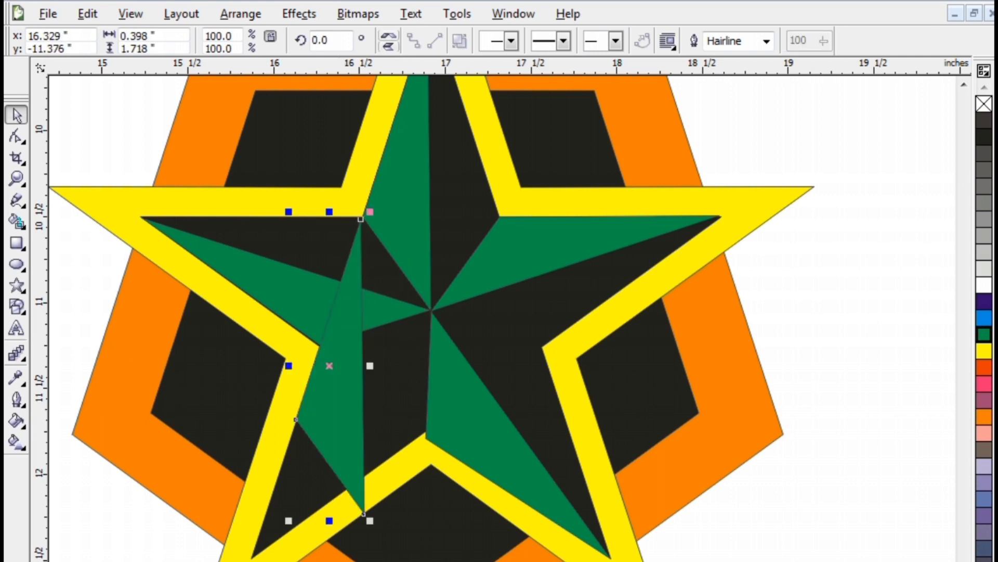
left_click(388, 46)
left_click_drag(296, 313, 350, 409)
left_click(422, 308)
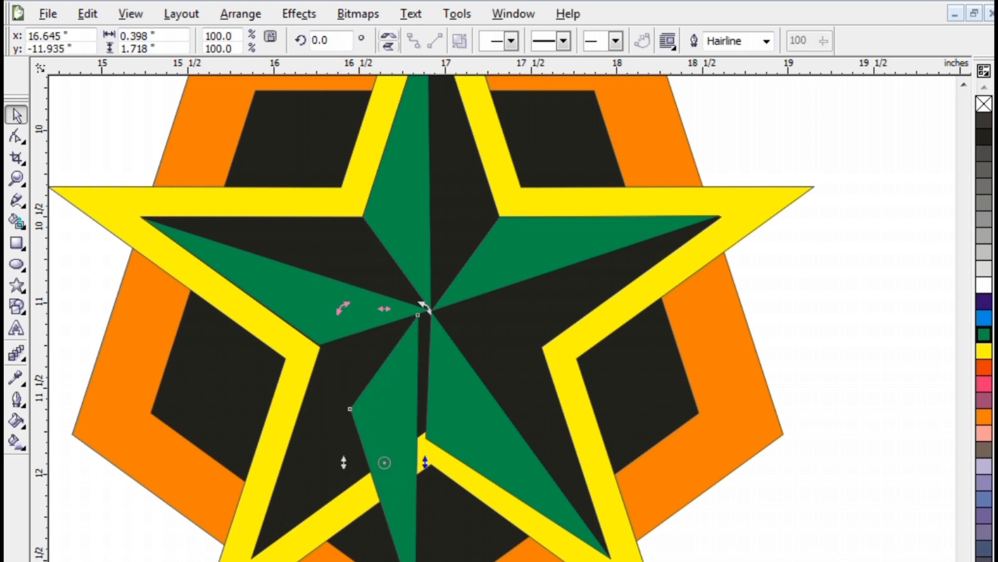
Flip the copied facet horizontally and move it over the star's lower-left arm
left_click(389, 46)
left_click(388, 36)
left_click(389, 46)
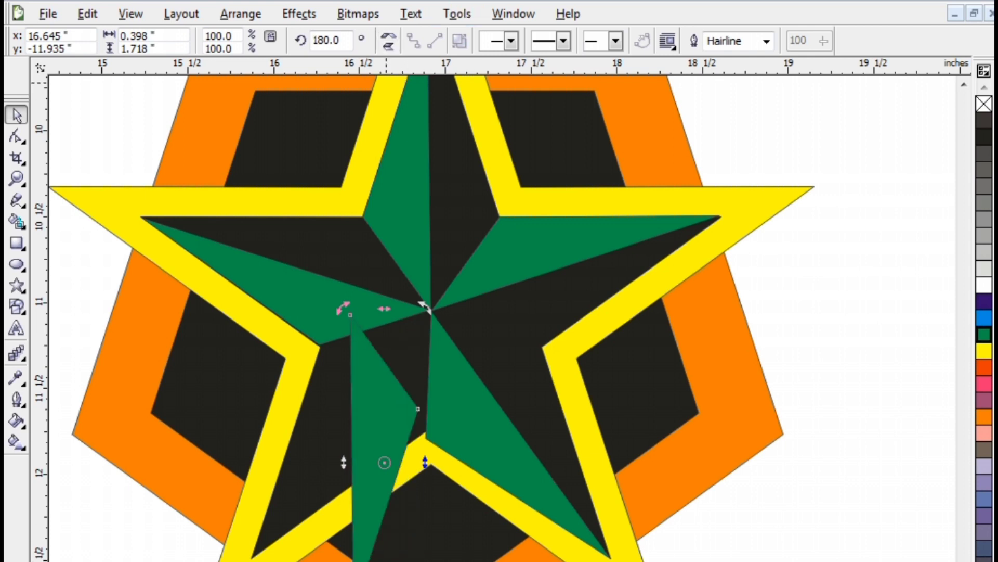
left_click_drag(350, 313, 300, 280)
left_click(317, 347)
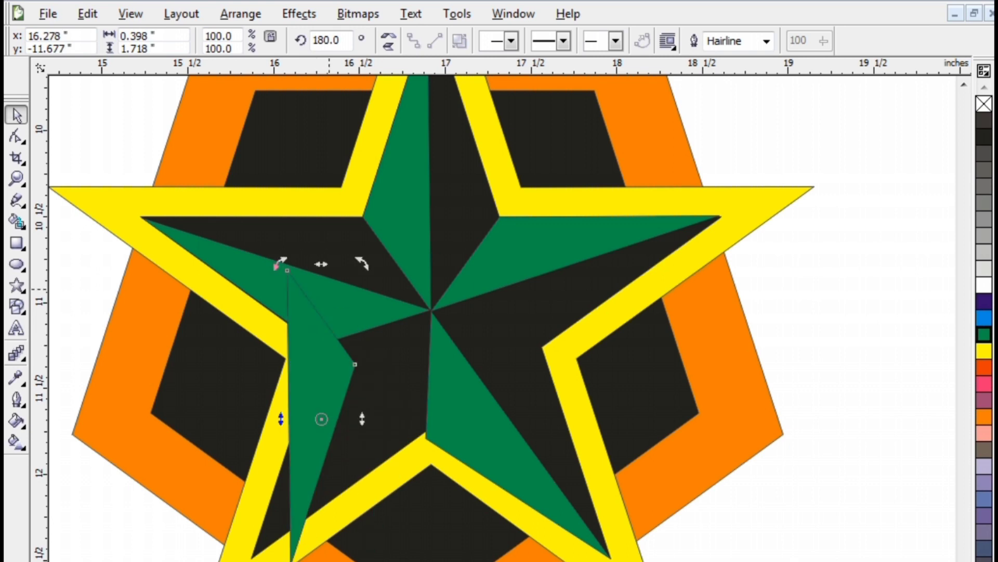
Rotate the copied facet to about 144.2° and fit it along the lower edge of the star's lower-left arm
left_click_drag(362, 263, 419, 340)
left_click_drag(331, 388, 376, 421)
left_click(376, 422)
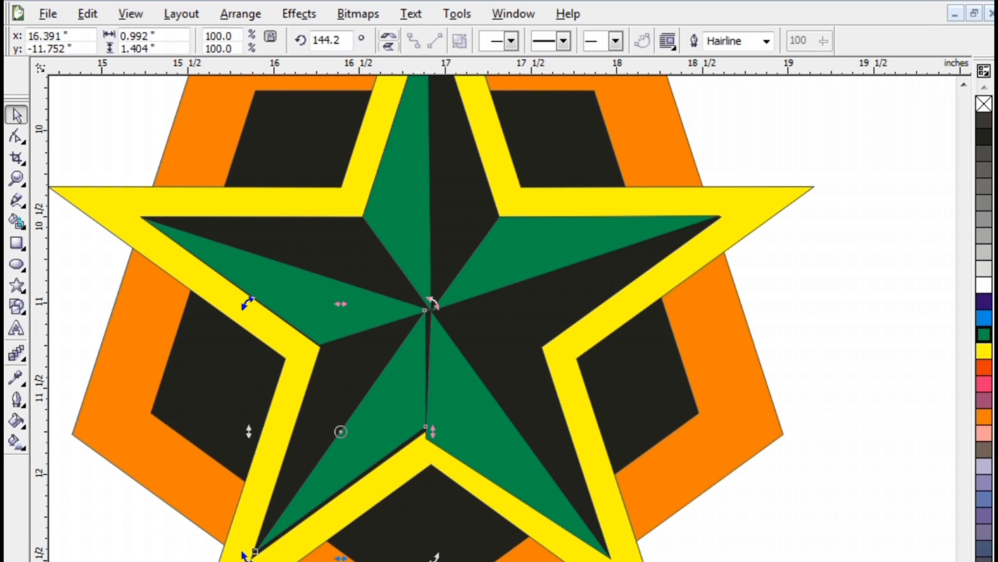
Mirror the lower-left facet horizontally, rotate it to about 324.6° and fit it between the arm's outer edge and the star's centre
left_click(389, 36)
left_click_drag(249, 306, 431, 311)
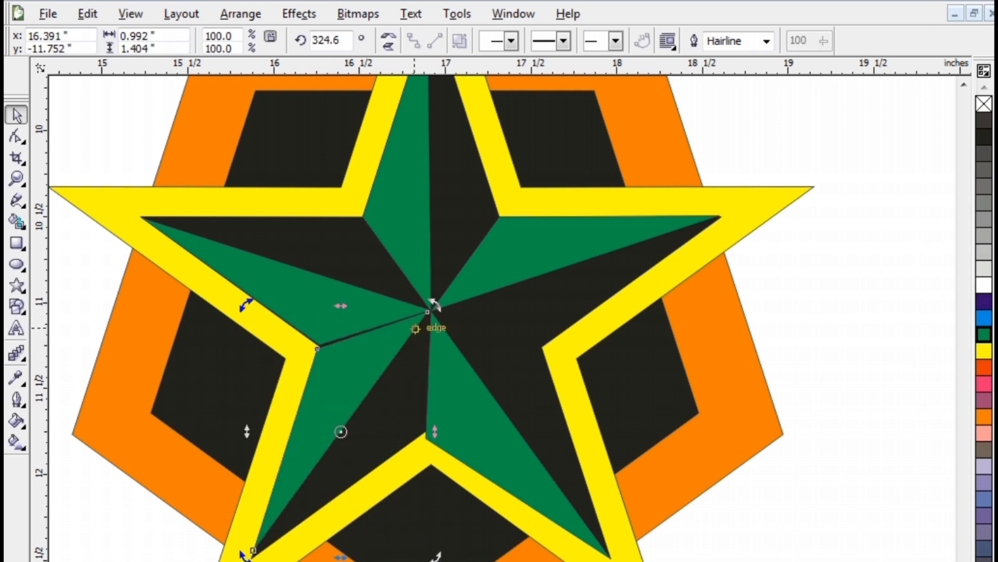
left_click_drag(363, 386, 359, 390)
left_click_drag(358, 390, 359, 386)
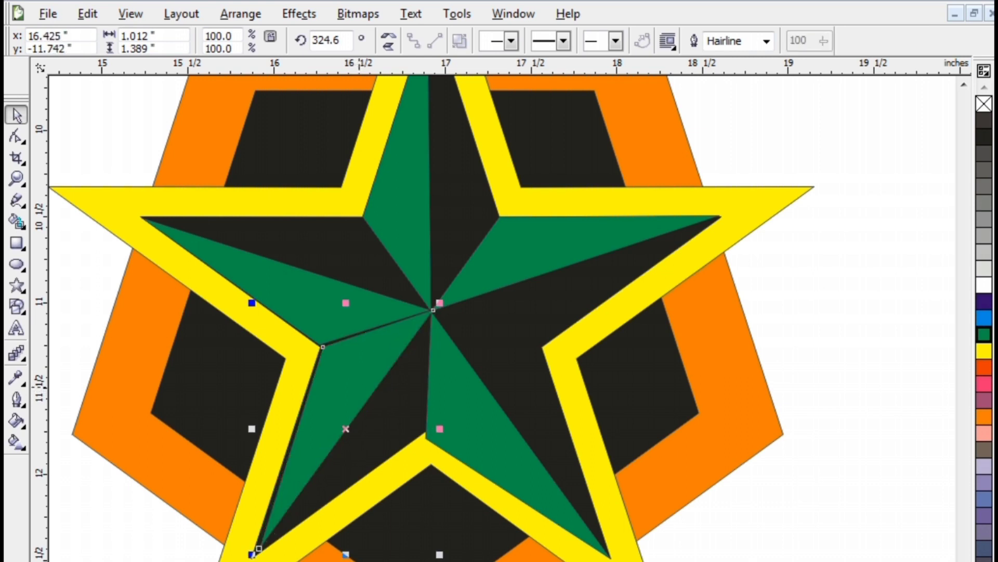
Select the whole emblem, move it slightly up and to the left, and deselect it
scroll(224, 183, "down", 2)
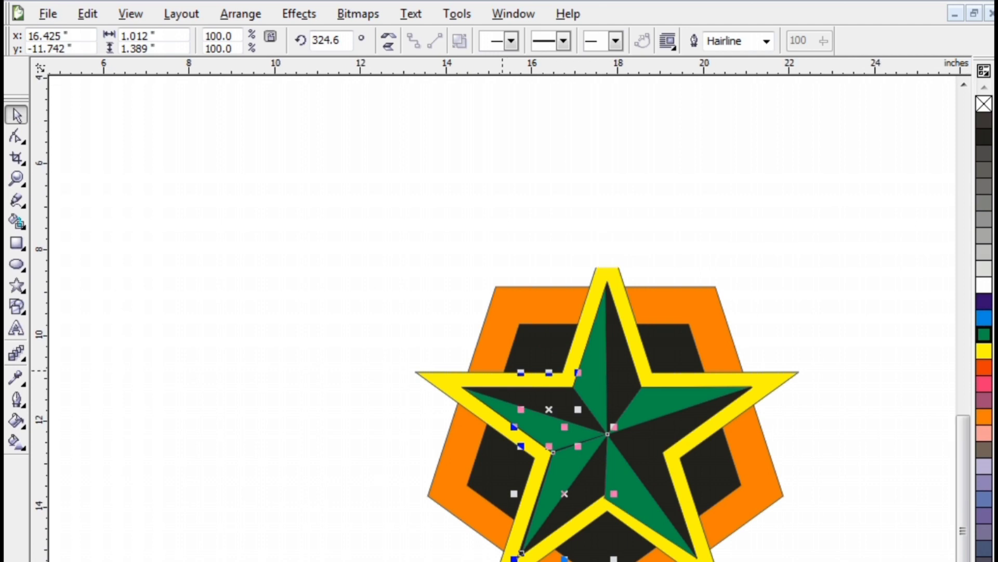
left_click(432, 396)
left_click_drag(736, 259, 461, 520)
left_click_drag(551, 408, 508, 385)
left_click(435, 460)
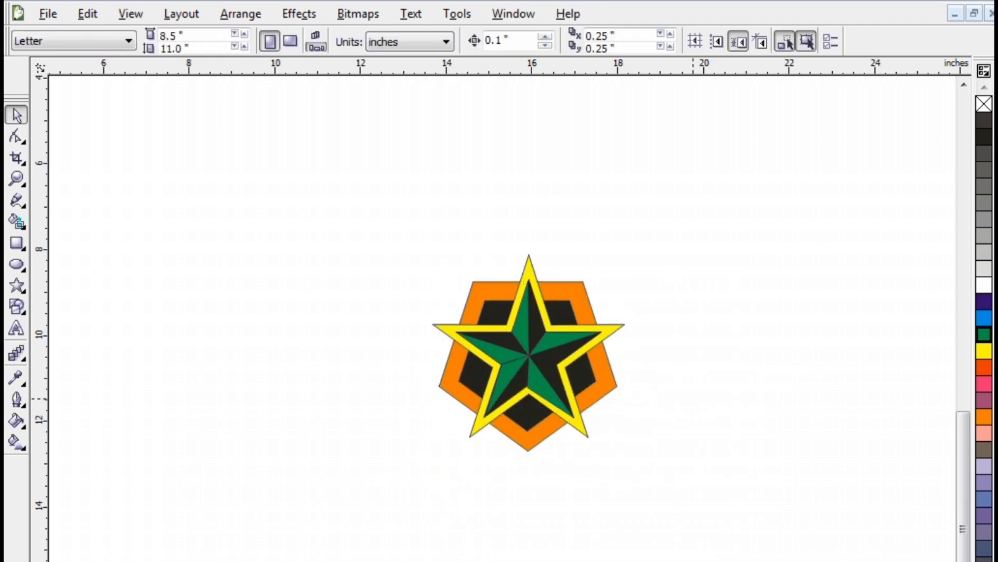